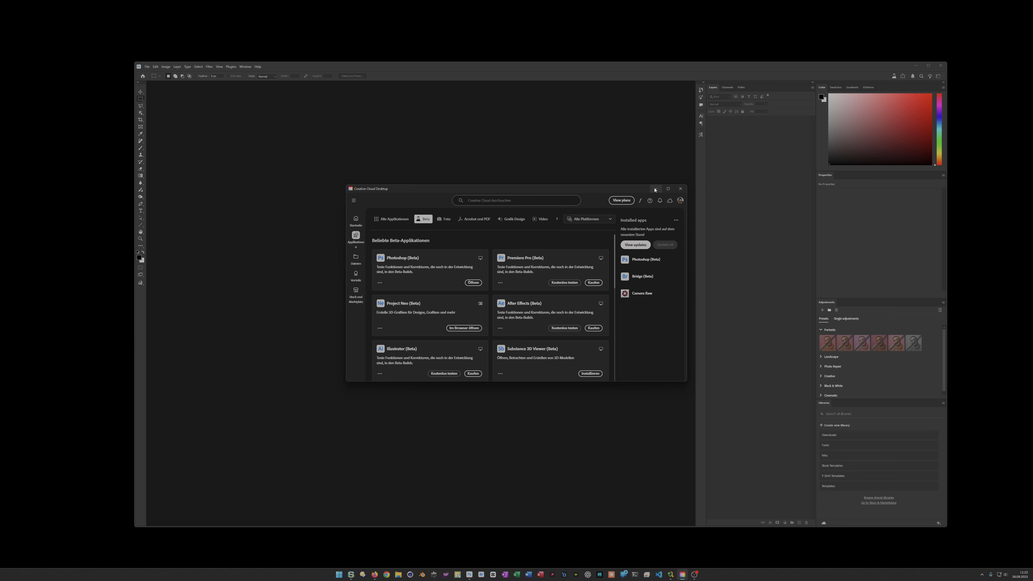
- Clear the Creative Cloud window out of the way and create a new portrait document from the first recent custom preset
click(655, 189)
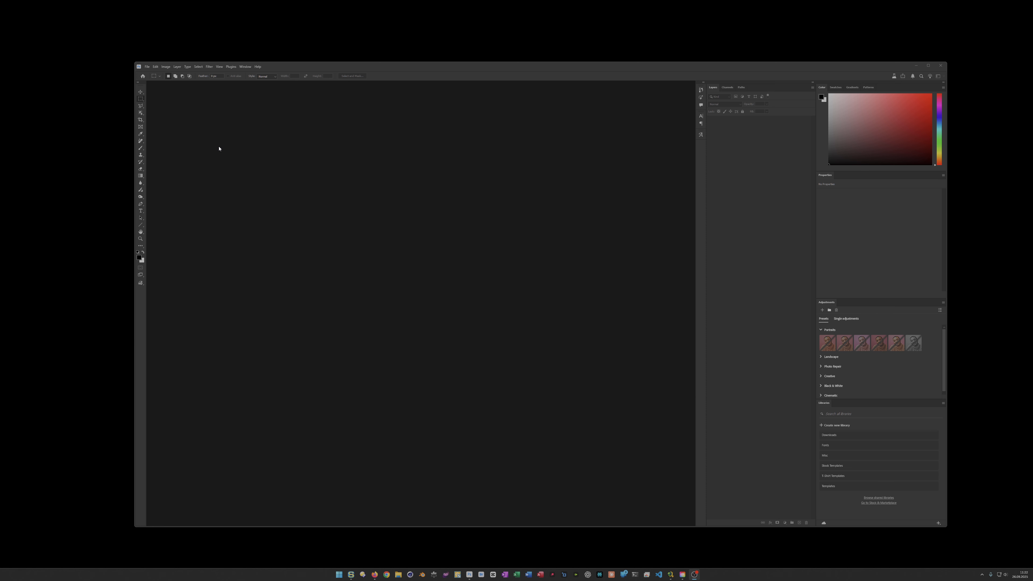
click(575, 72)
key(ctrl+n)
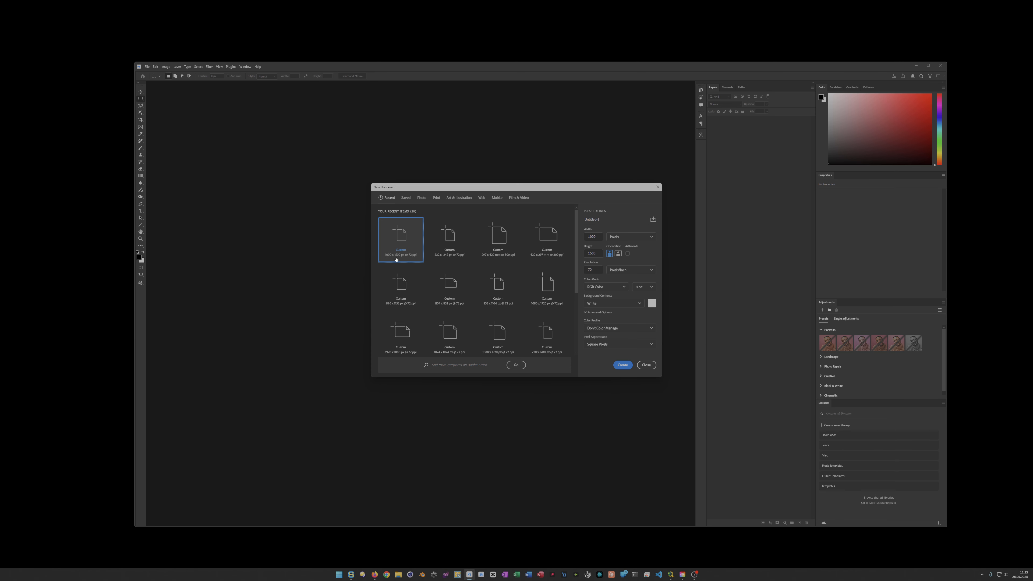
double_click(400, 236)
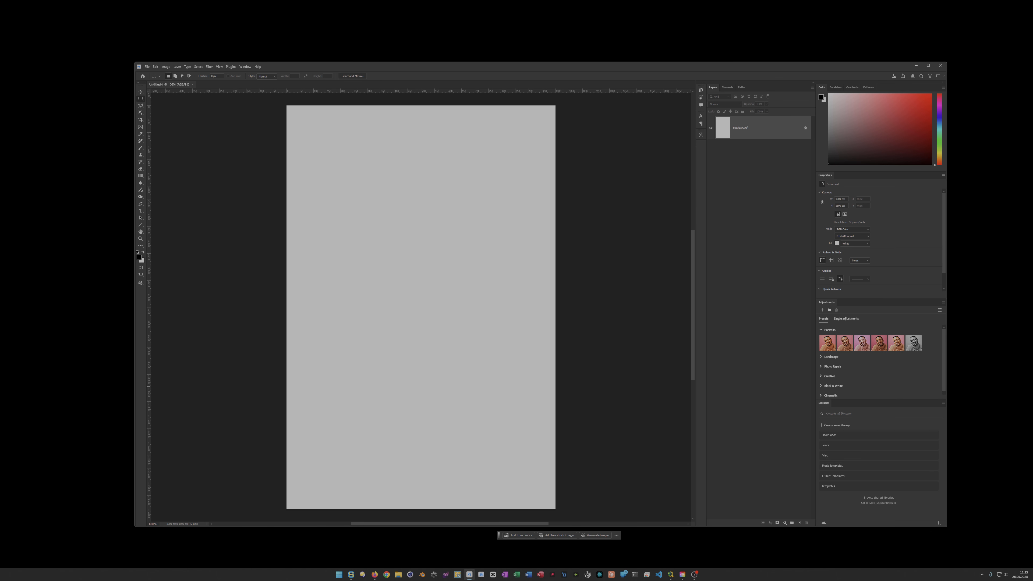
- Place the Minions slippers image on the canvas, enlarge it to most of the canvas width, and merge it into the Background
click(425, 316)
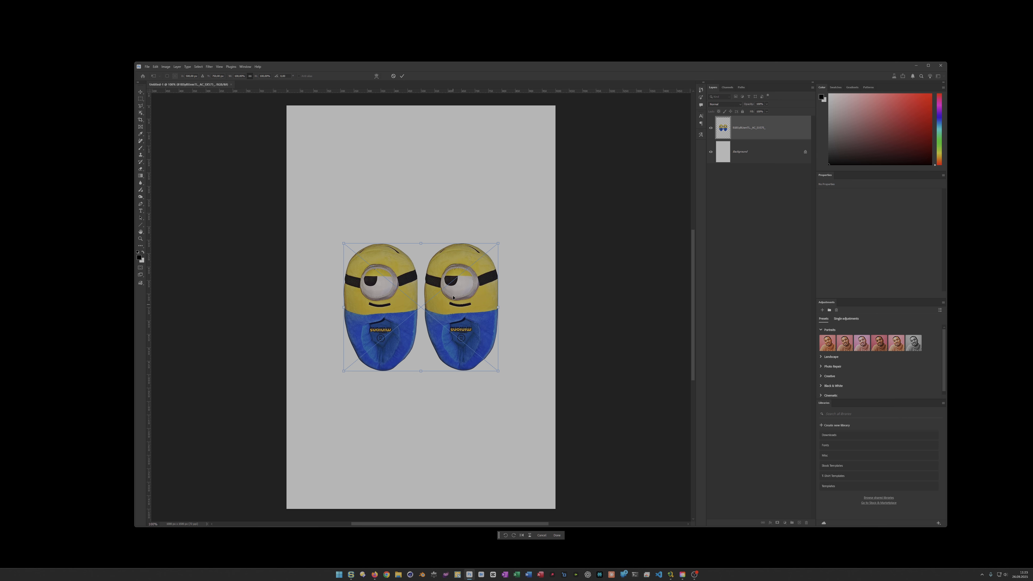
drag(499, 242, 523, 223)
key(Return)
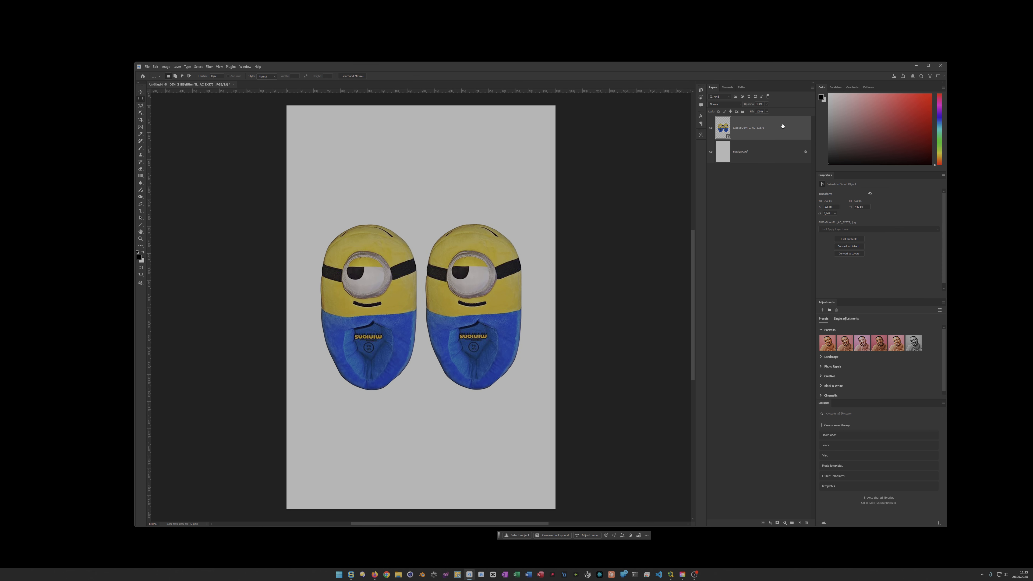
key(ctrl+e)
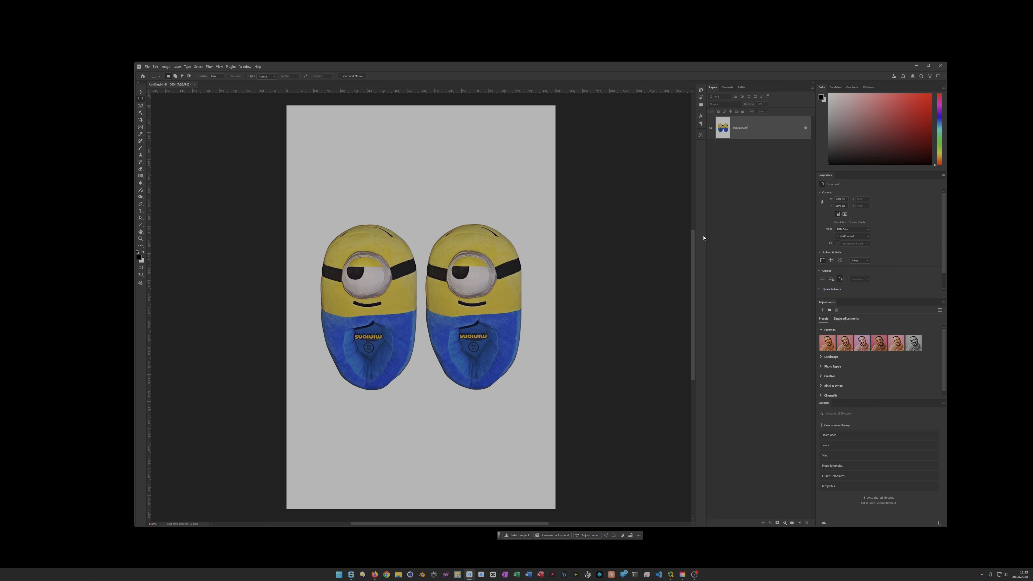
- Select the entire canvas and move the Contextual Task Bar to just below the canvas's lower edge
key(ctrl+a)
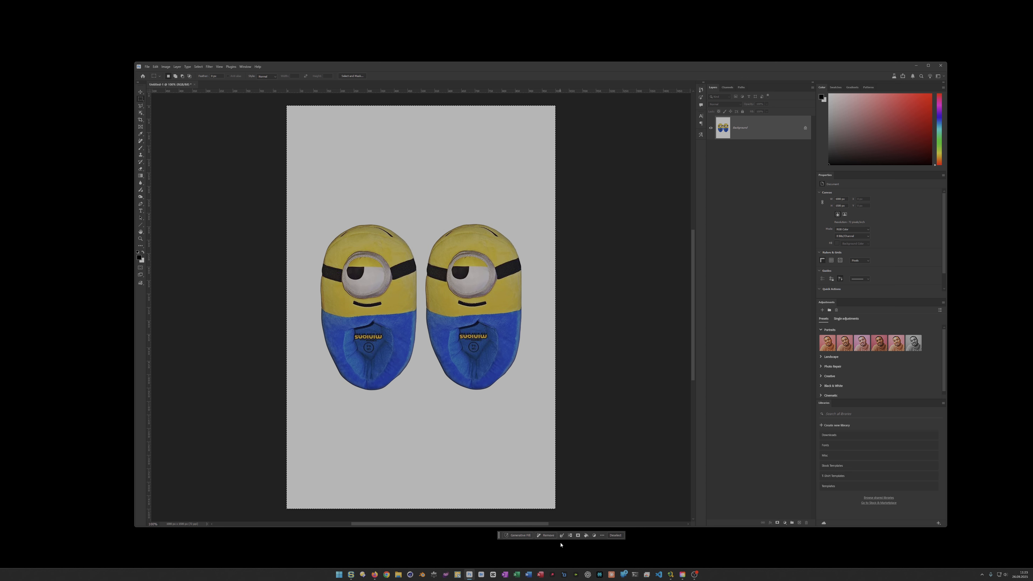
drag(499, 536, 374, 515)
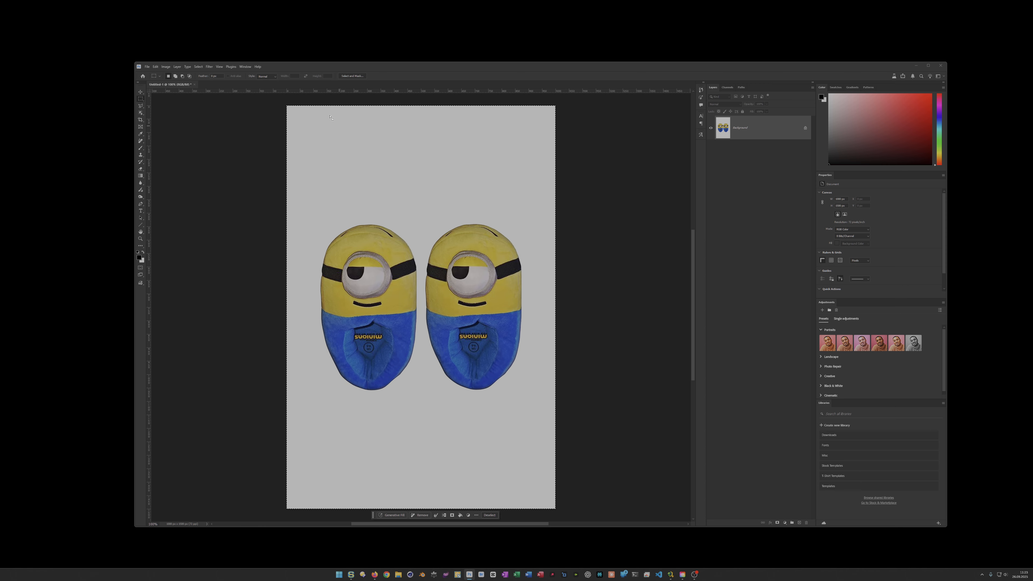
click(245, 66)
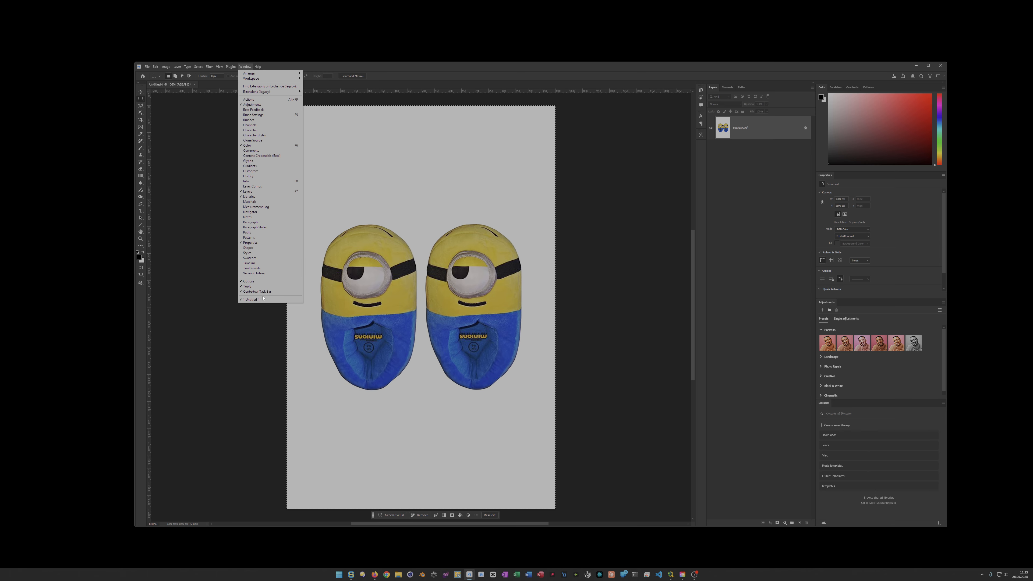
click(450, 70)
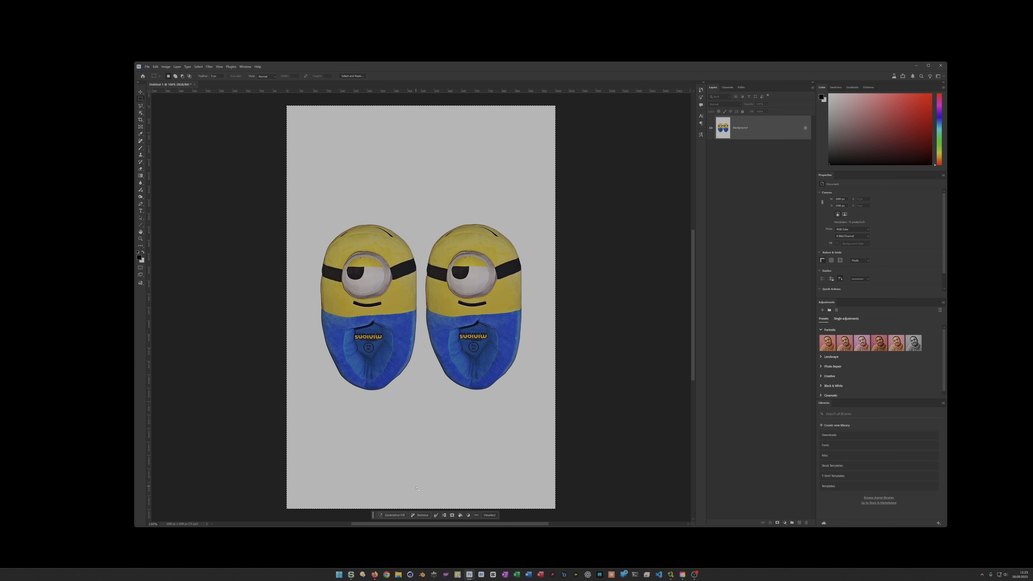
- Run Generative Fill on the canvas with the Gemini 2.5 (Nano Banana) model and the prompt "create a nice ad for this slippers"
click(391, 515)
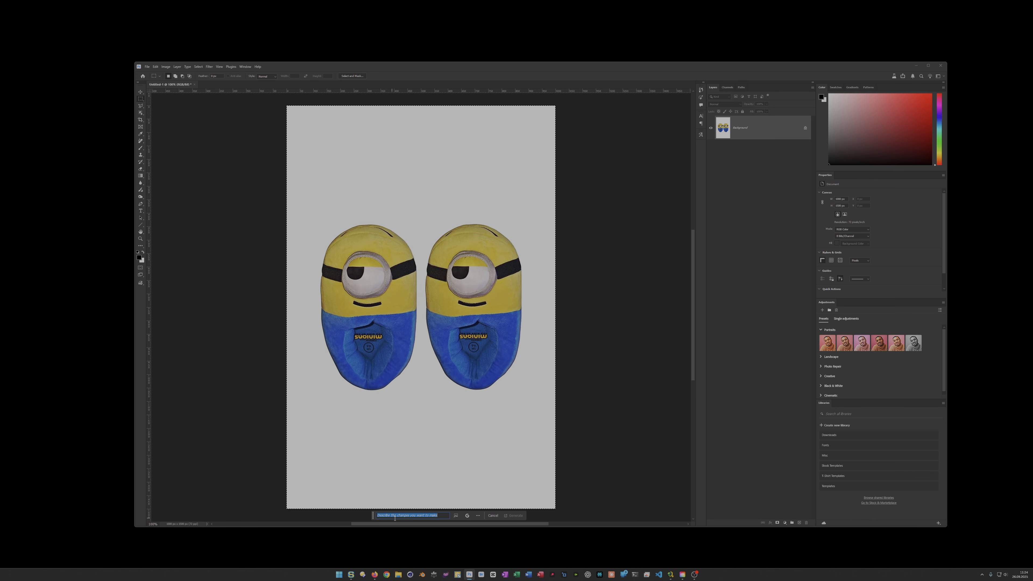
click(467, 516)
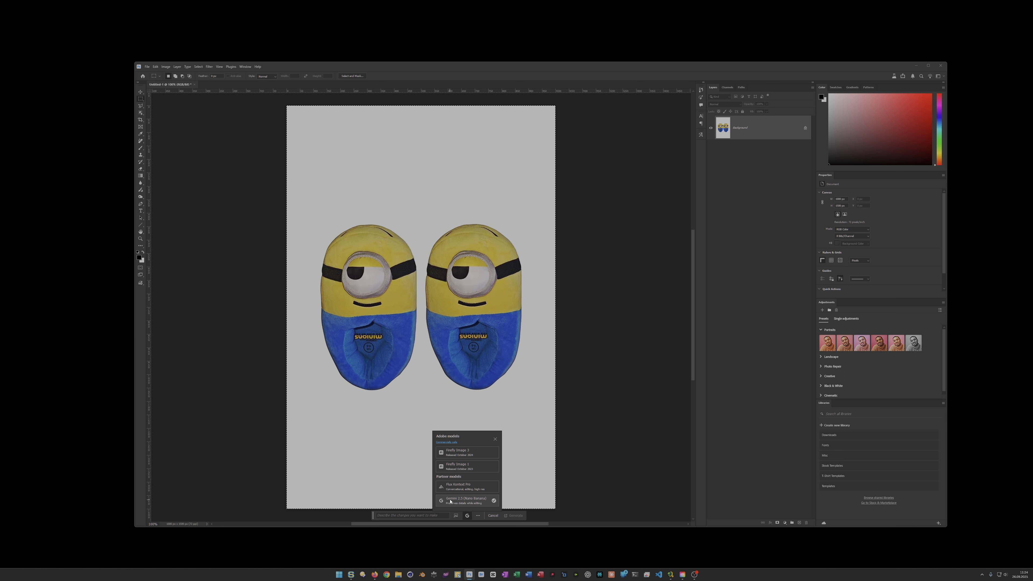
click(470, 502)
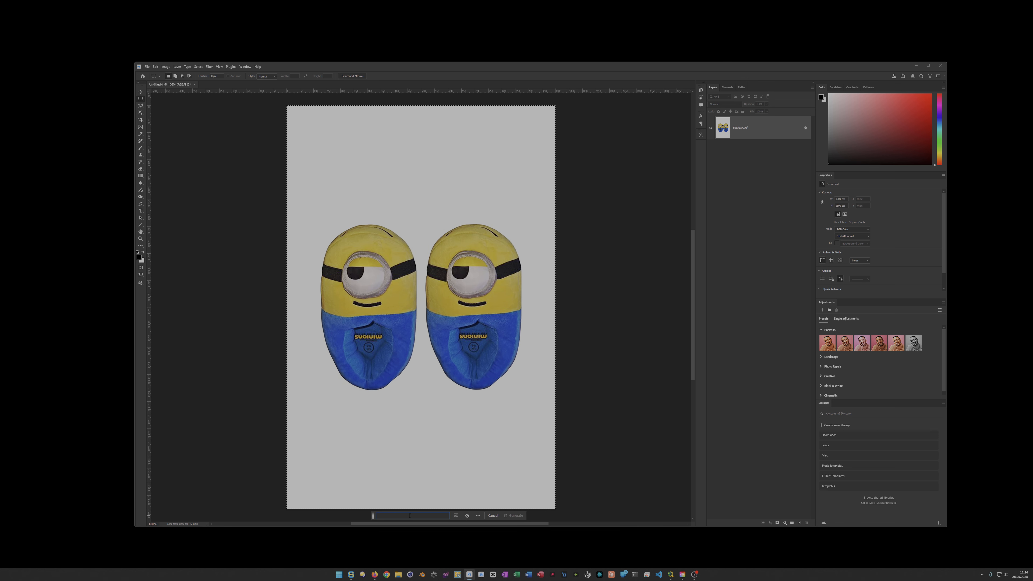
text(cr)
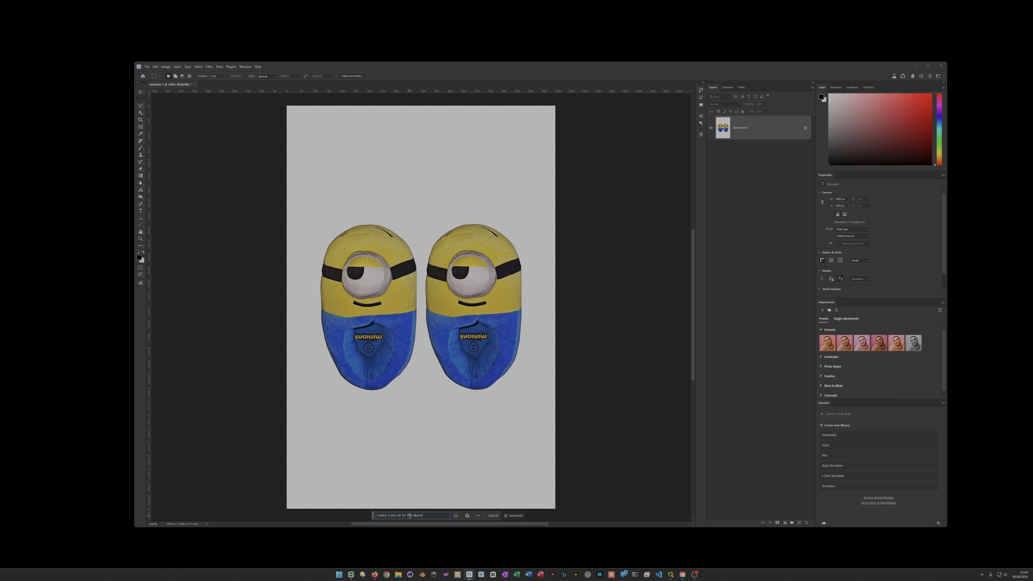
key(Return)
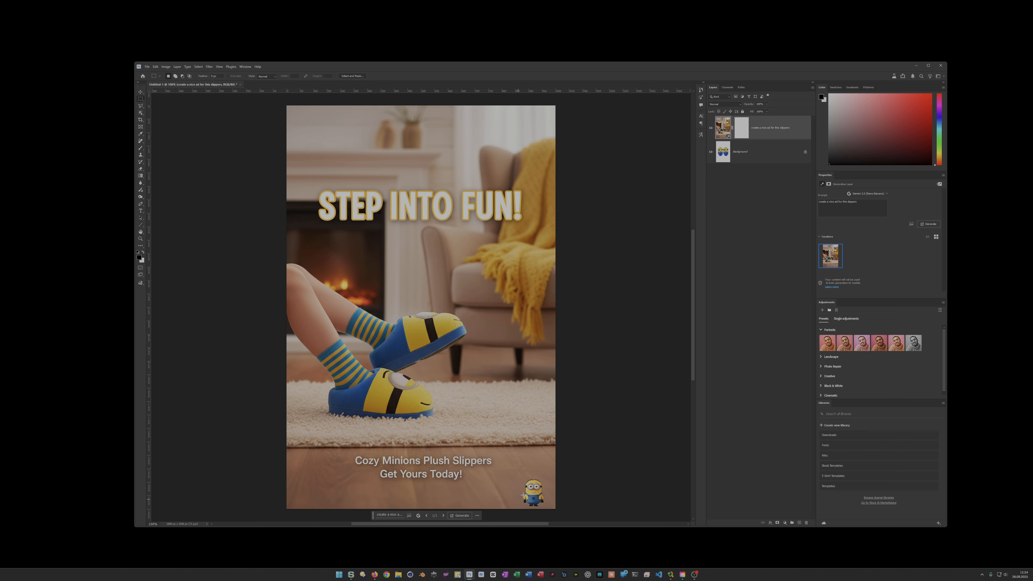
- Hide the first ad layer and generate a second ad from the full Background with the prompt "Create a nice ad for this slippers"
click(711, 128)
click(726, 156)
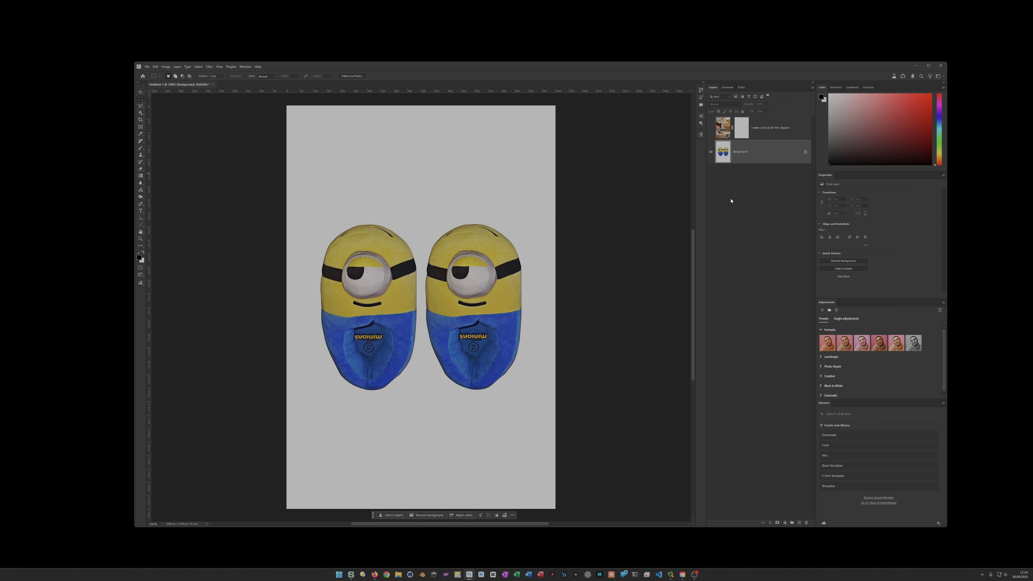
key(ctrl+a)
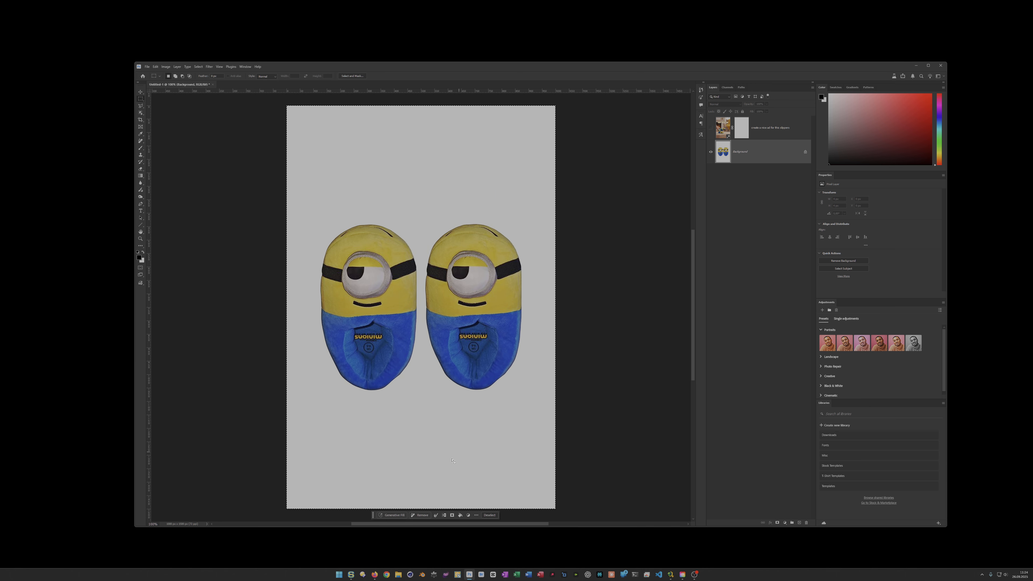
click(393, 515)
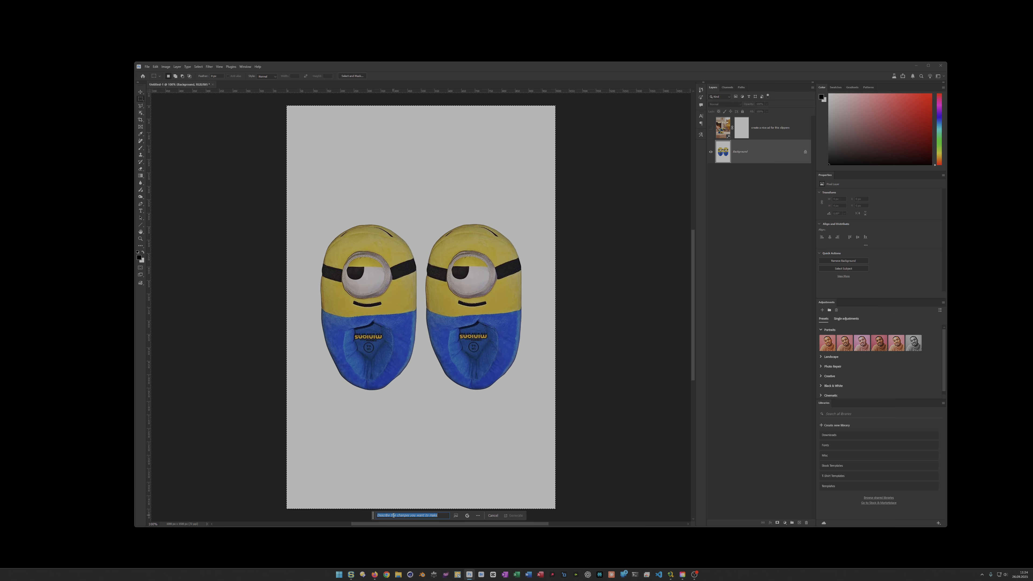
text(C)
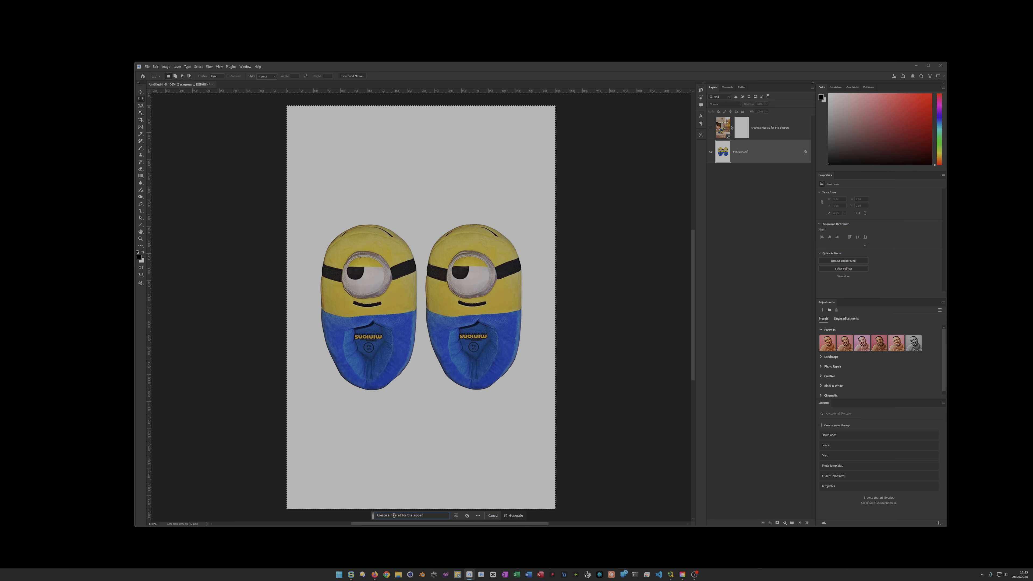
triple_click(393, 515)
key(ctrl+c)
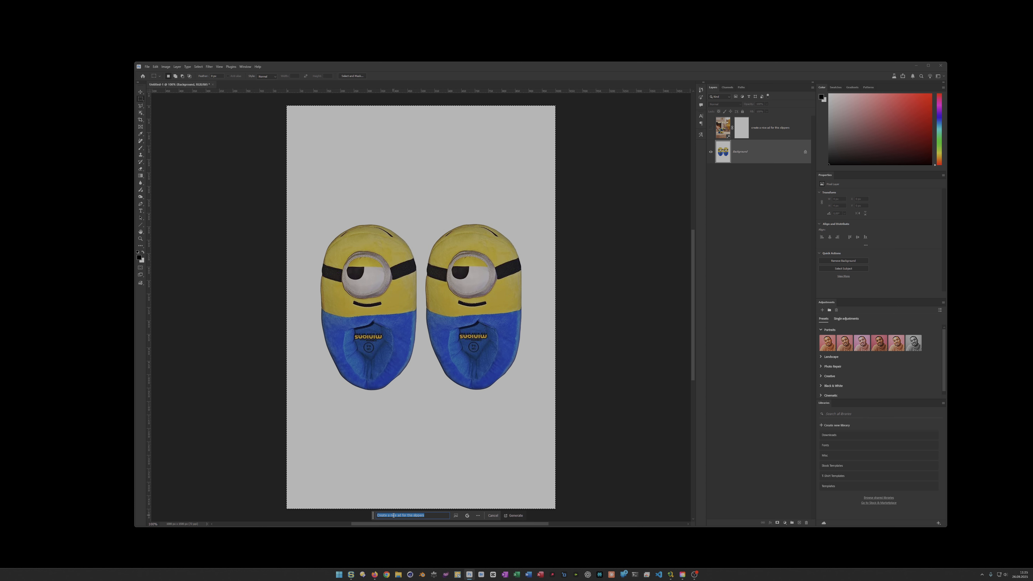
click(393, 515)
key(Return)
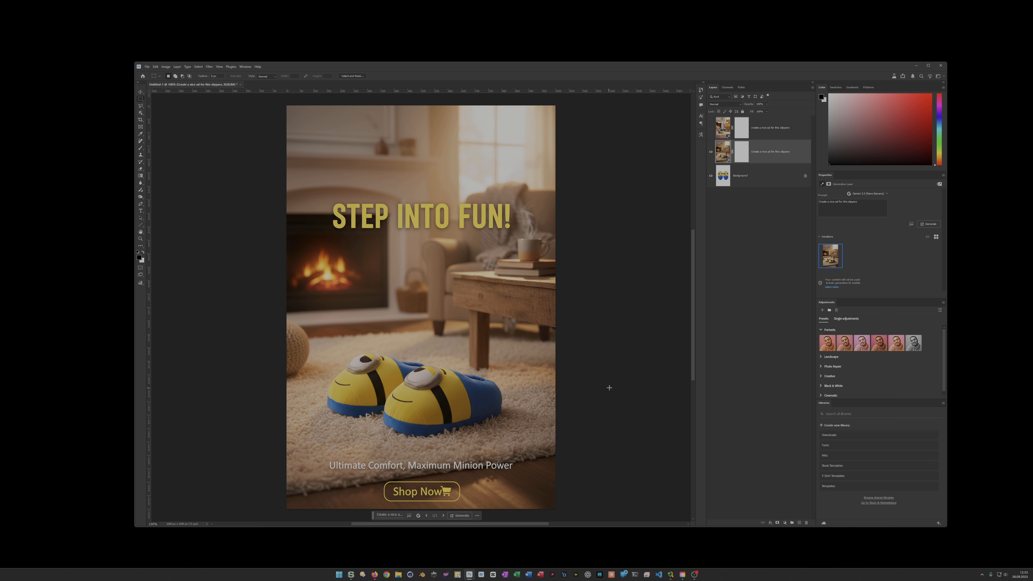
- Compare the second ad with the original slippers image, leaving the ad layer hidden and the Background selected
click(711, 152)
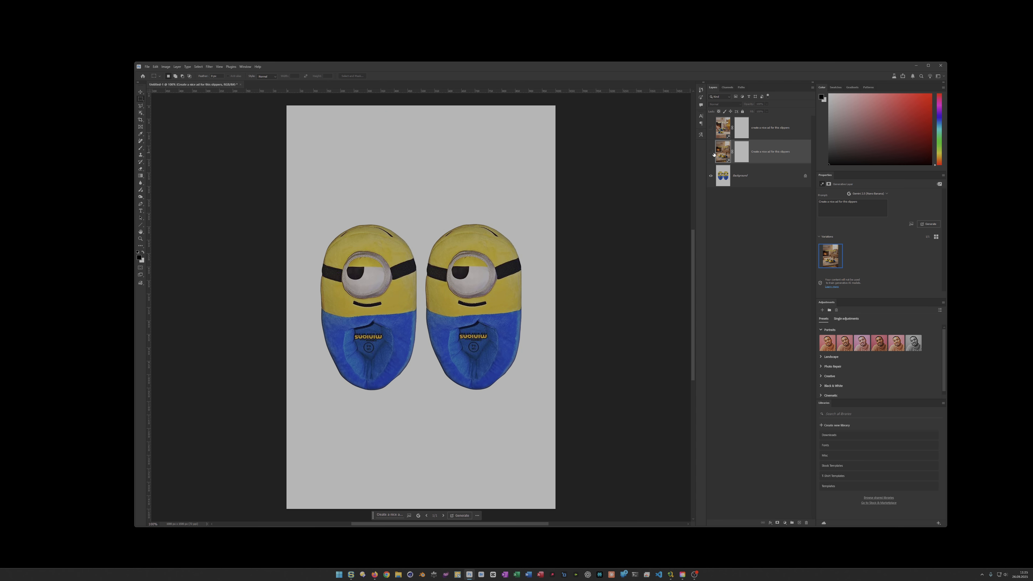
click(711, 152)
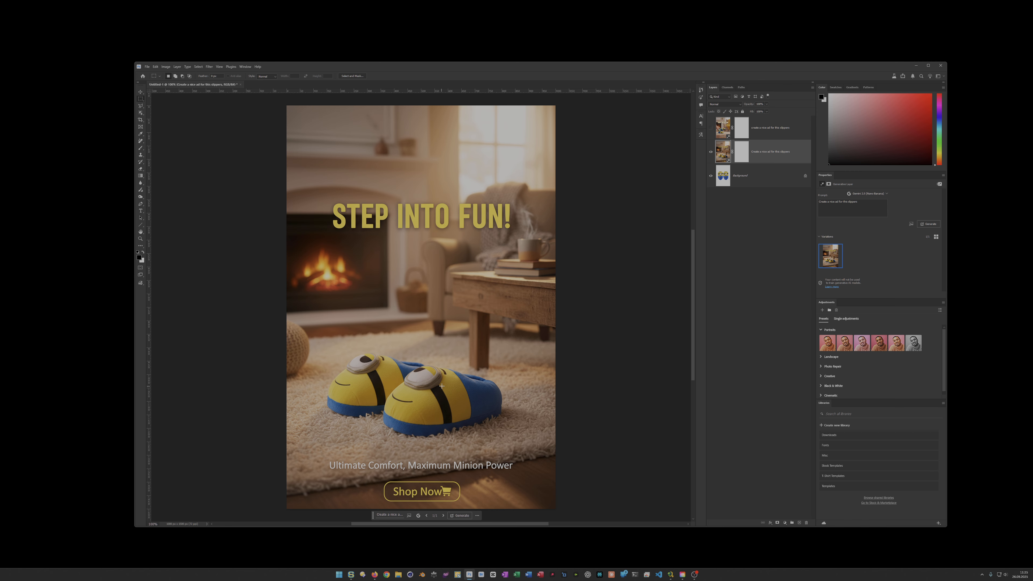
click(726, 176)
click(711, 152)
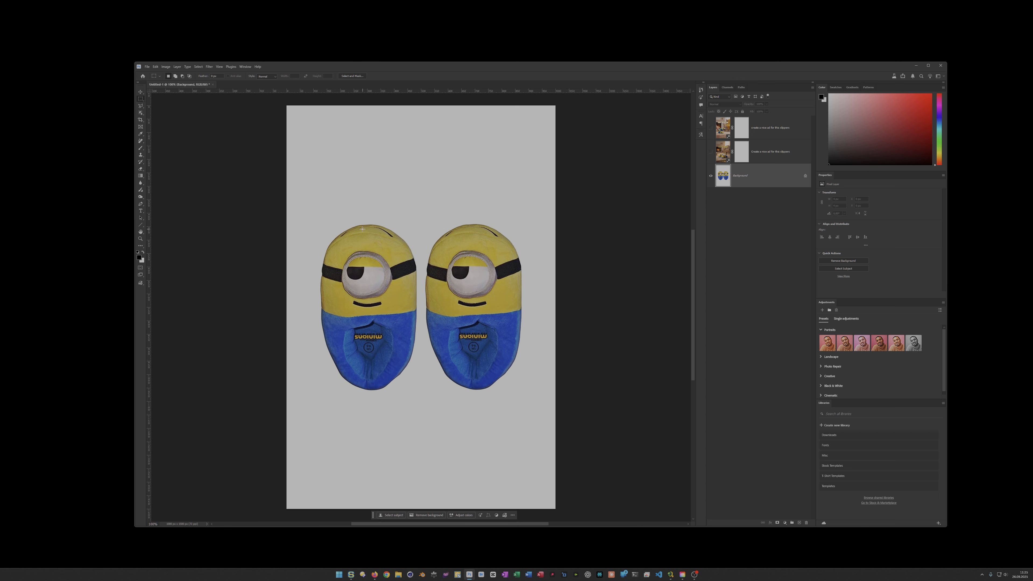
click(711, 153)
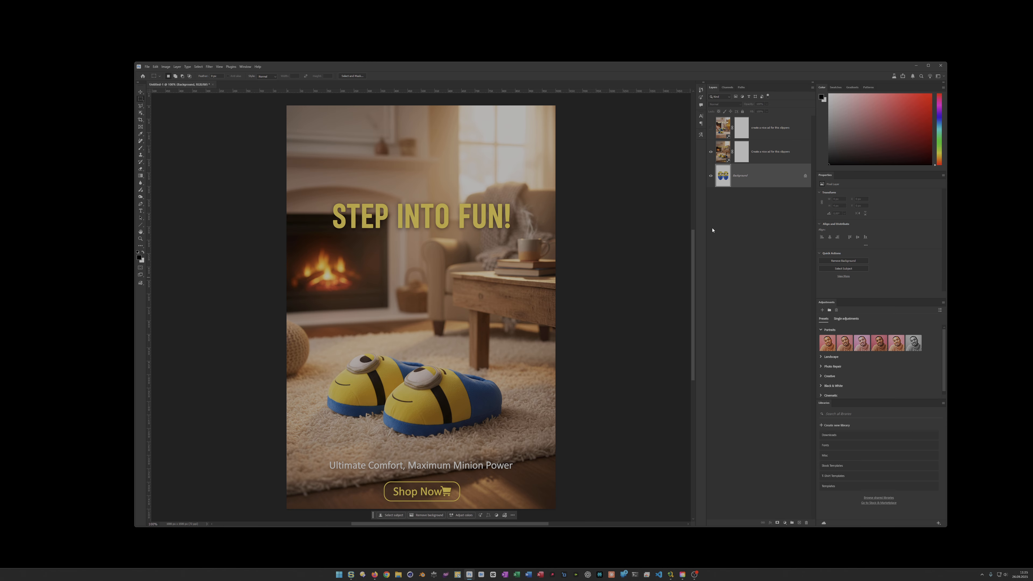
click(711, 153)
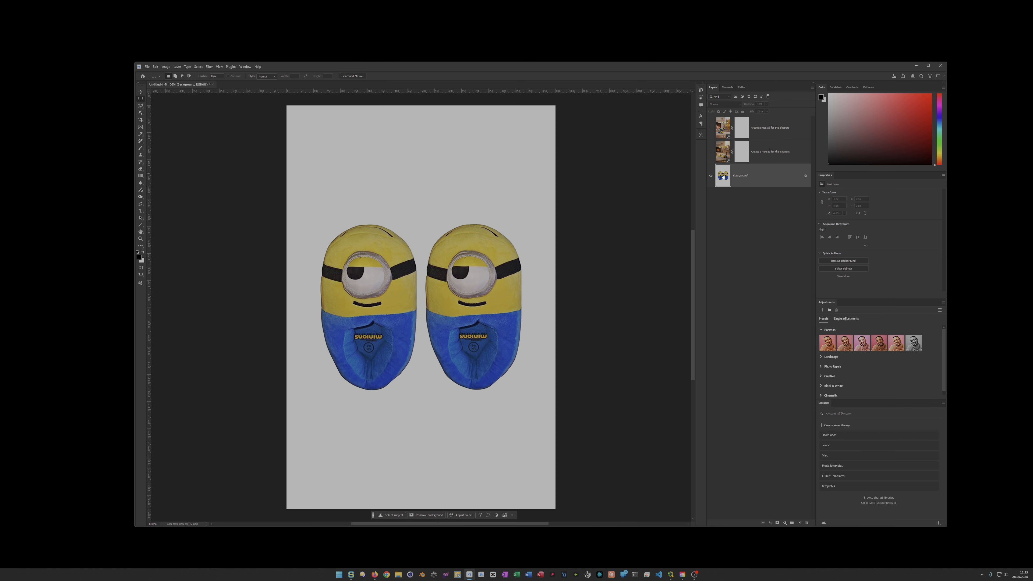
- Generate another ad from the Background with the prompt "Create a nice ad for this slippers" and delete the generated layer
ctrl+click(724, 180)
click(399, 514)
key(ctrl+v)
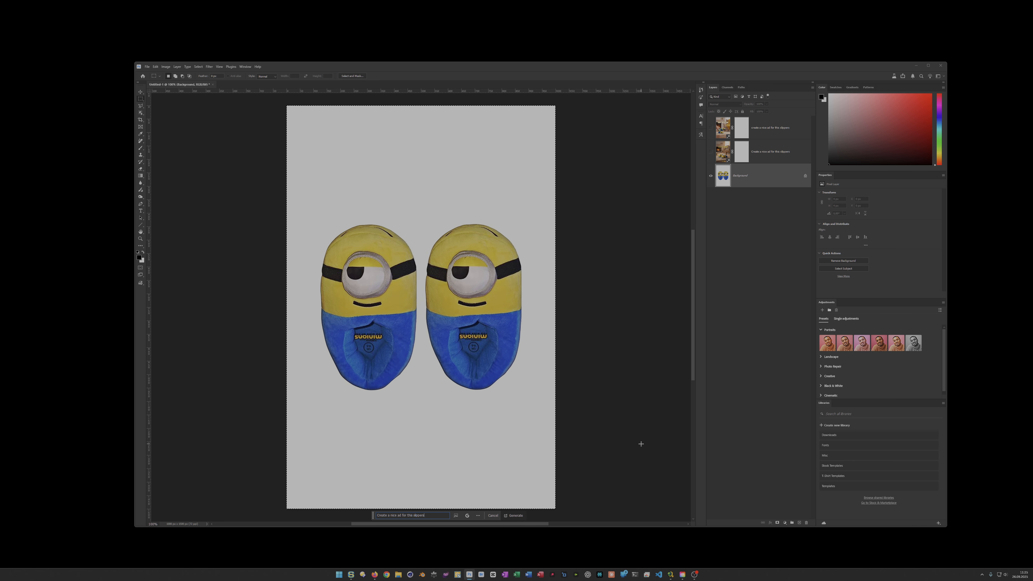
key(Return)
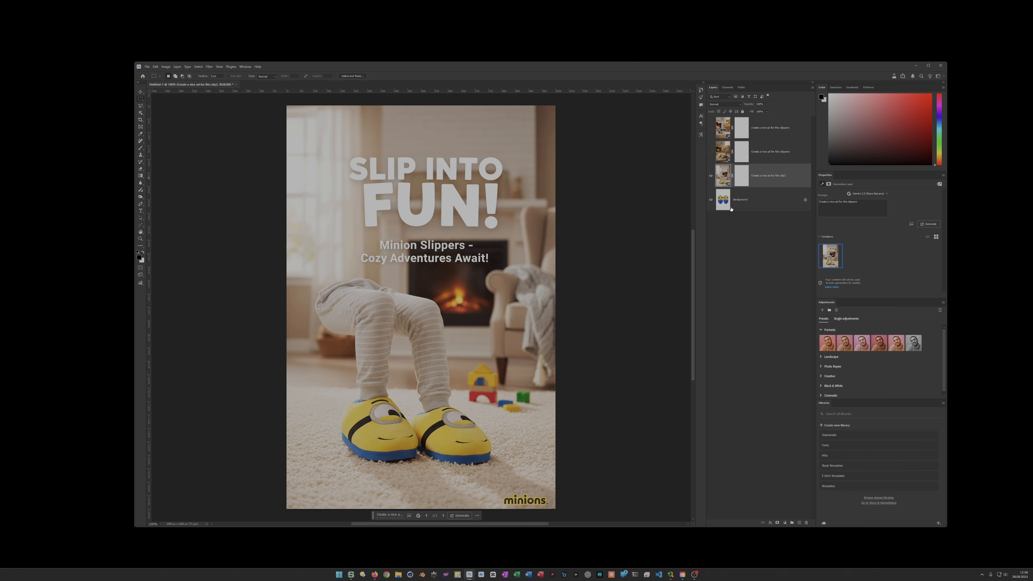
key(Delete)
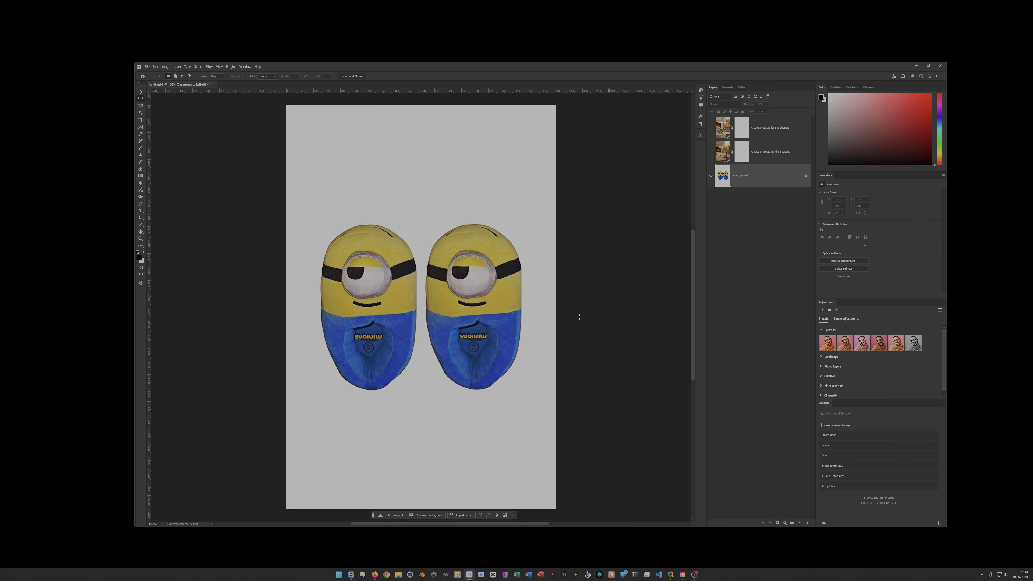
- Run Generative Fill on the full Background with the prompt "Create a nice ad for this slippers in a childs room"
key(ctrl+a)
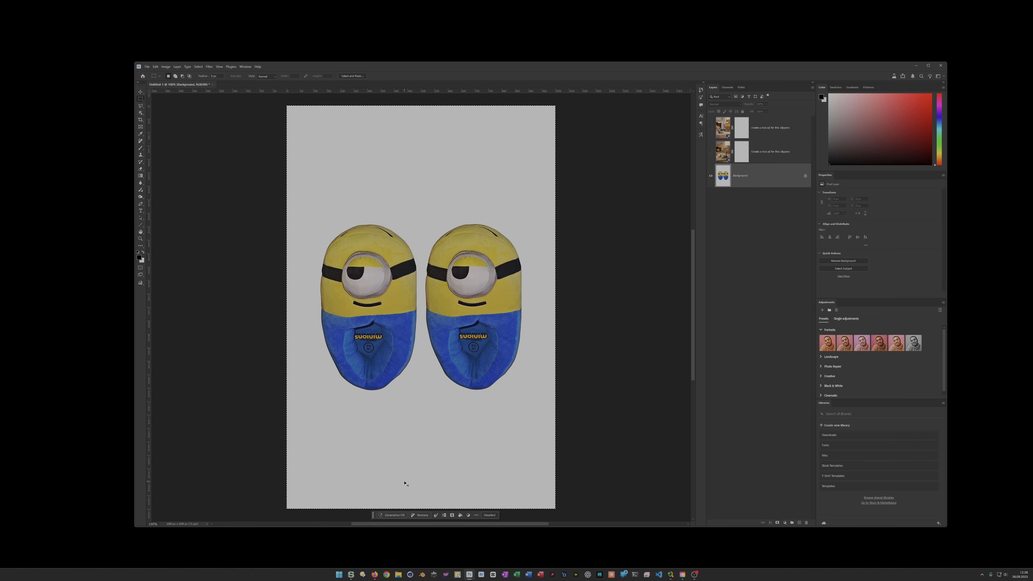
click(393, 515)
key(Return)
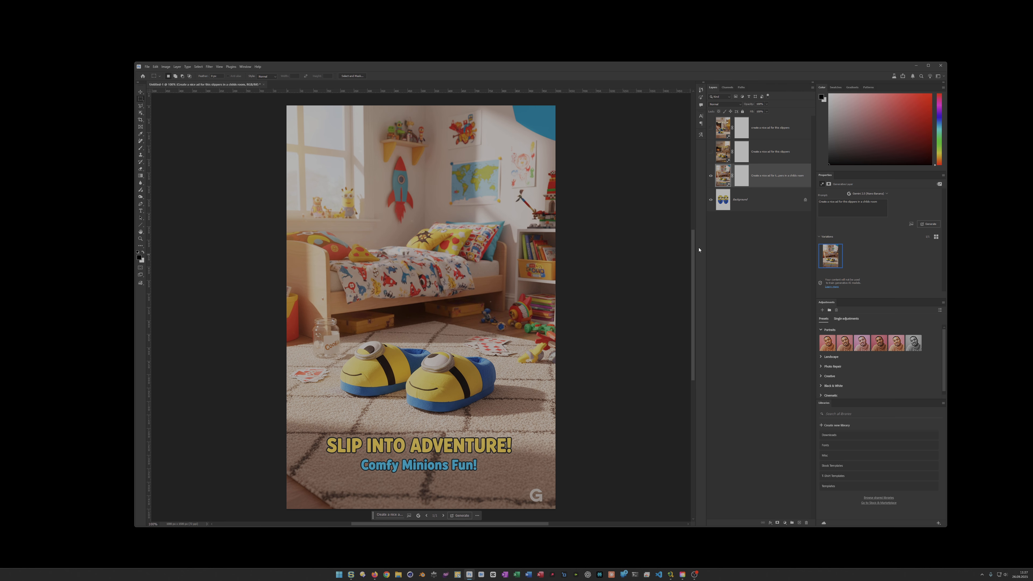
- Hide the child's-room ad and generate one more ad from the full Background with the prompt "Create a nice ad for this slippers"
click(711, 177)
click(719, 206)
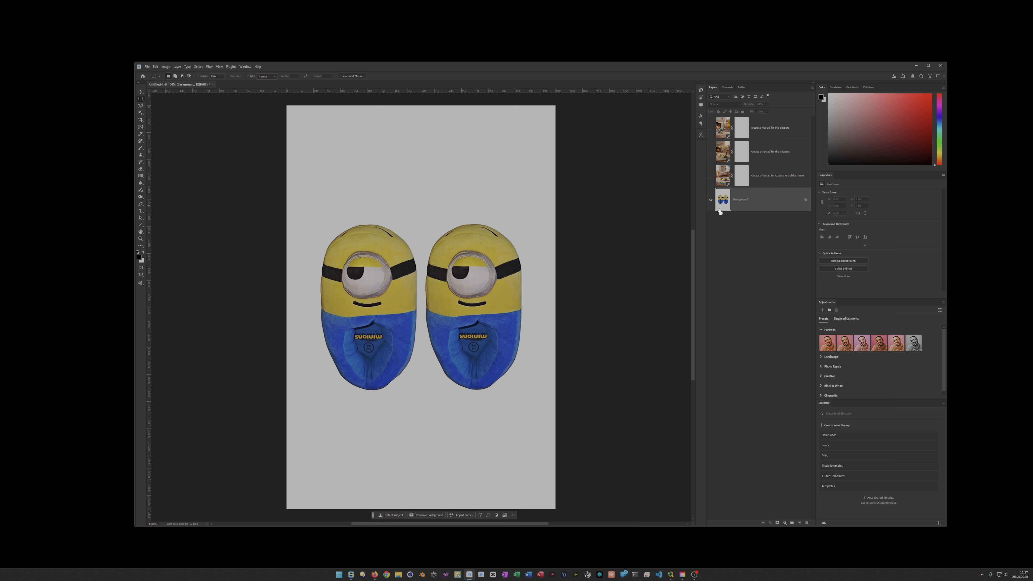
key(ctrl+a)
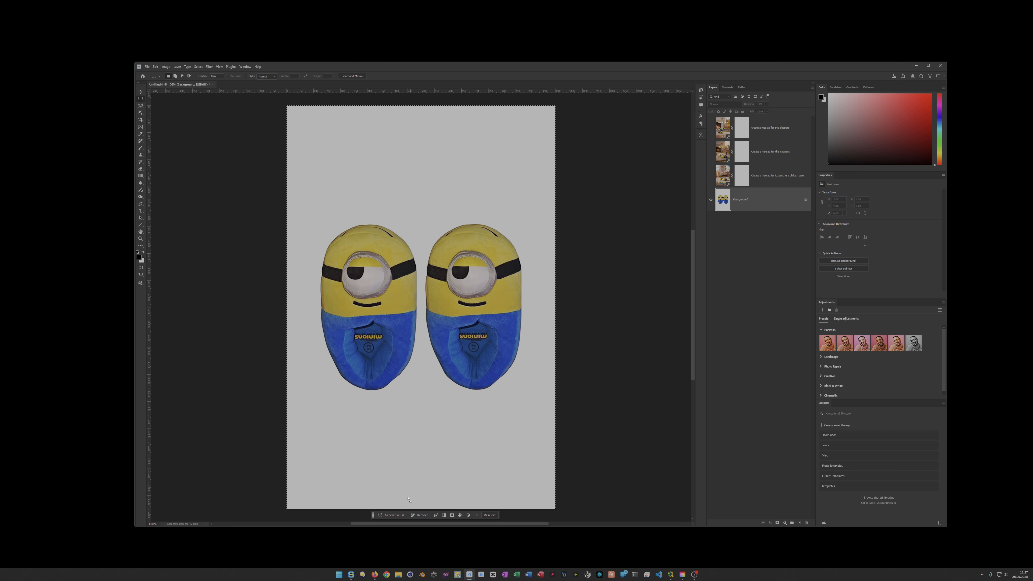
click(393, 515)
key(Return)
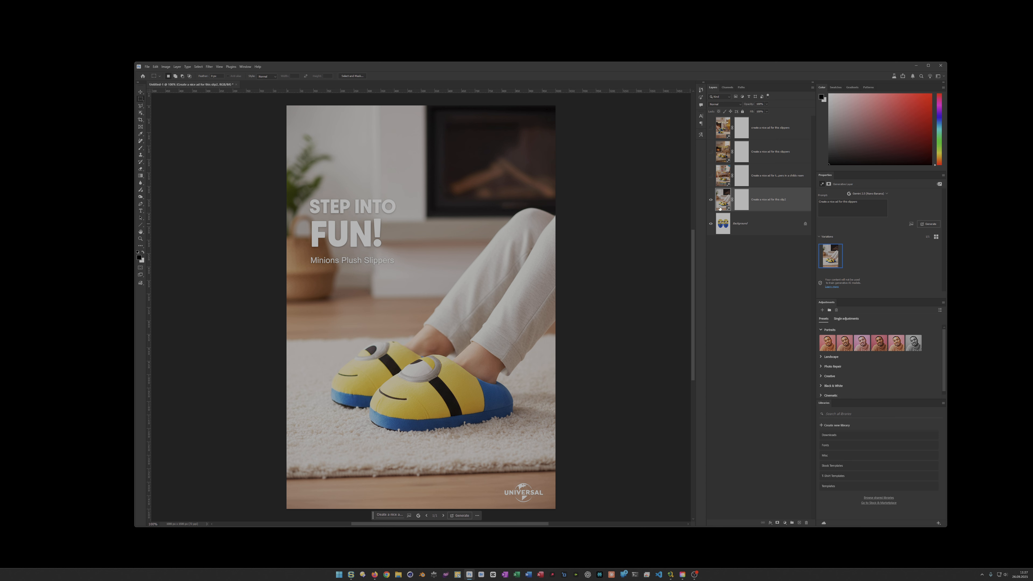
- Delete the three hidden earlier ad layers above the "Step into fun!" ad layer
click(725, 180)
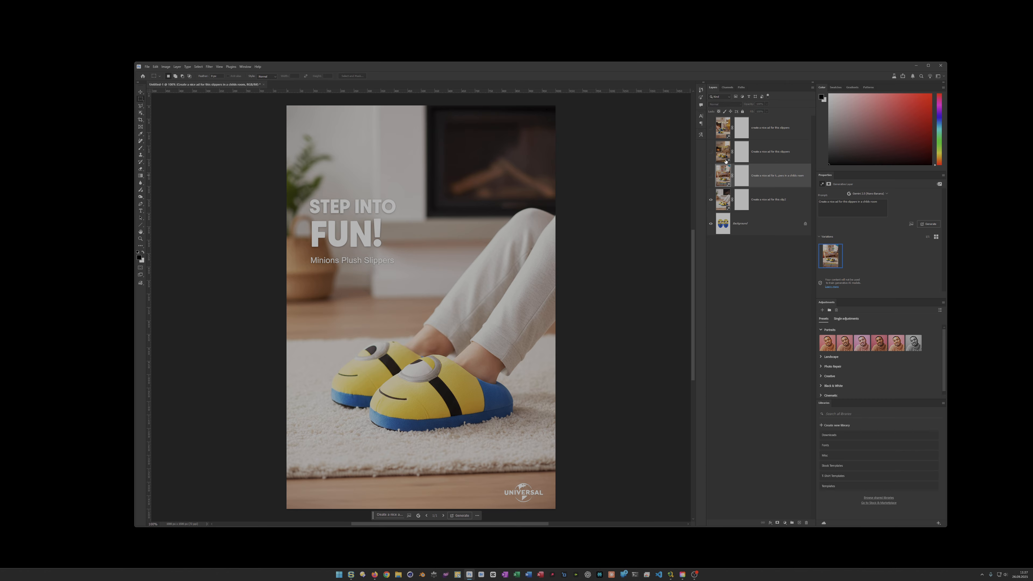
shift+click(726, 127)
key(Delete)
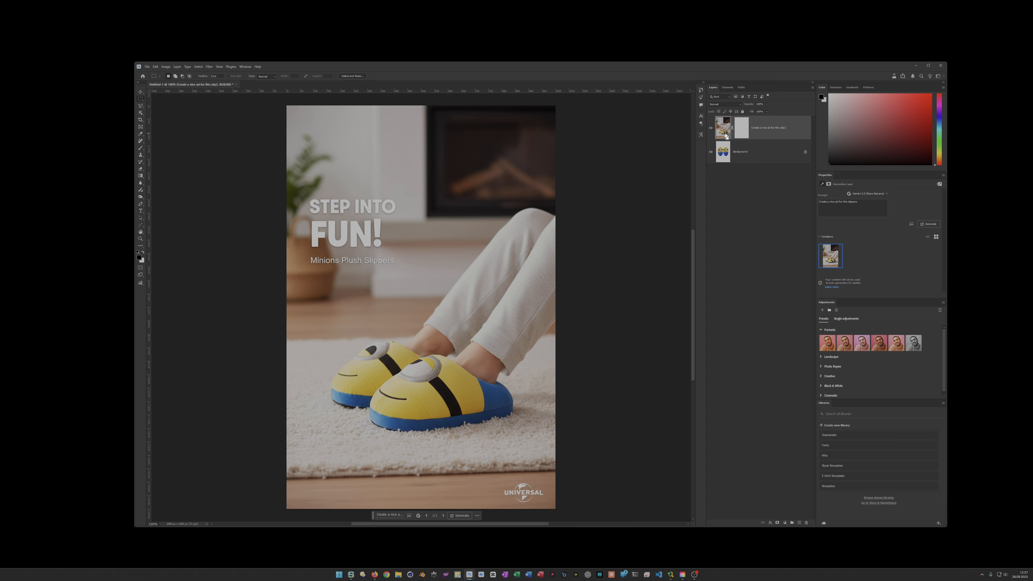
- Stamp the visible ad into a new merged layer and erase the Universal logo from its lower corner with the Remove Tool
key(ctrl+alt+shift+e)
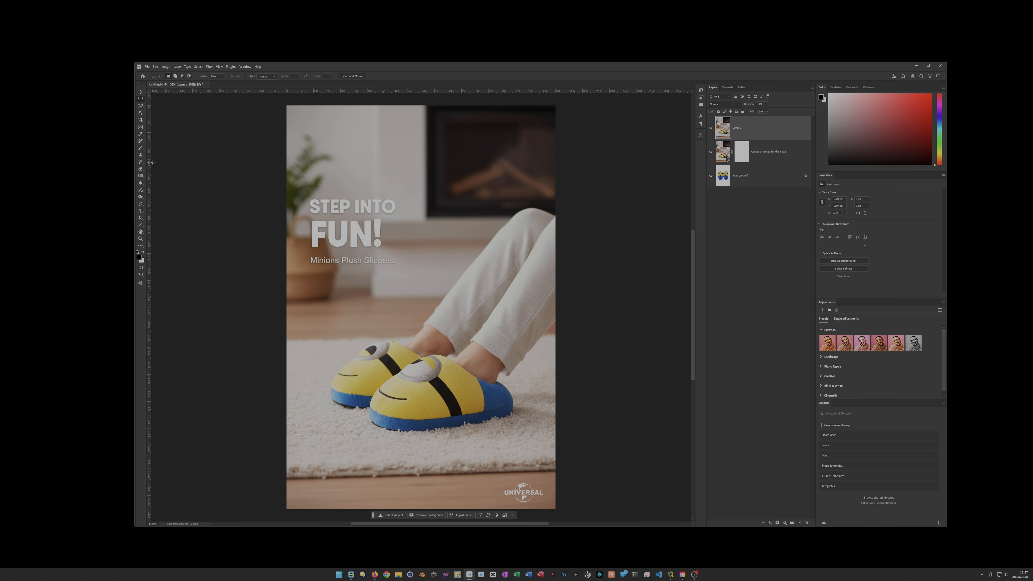
click(141, 143)
right_click(141, 143)
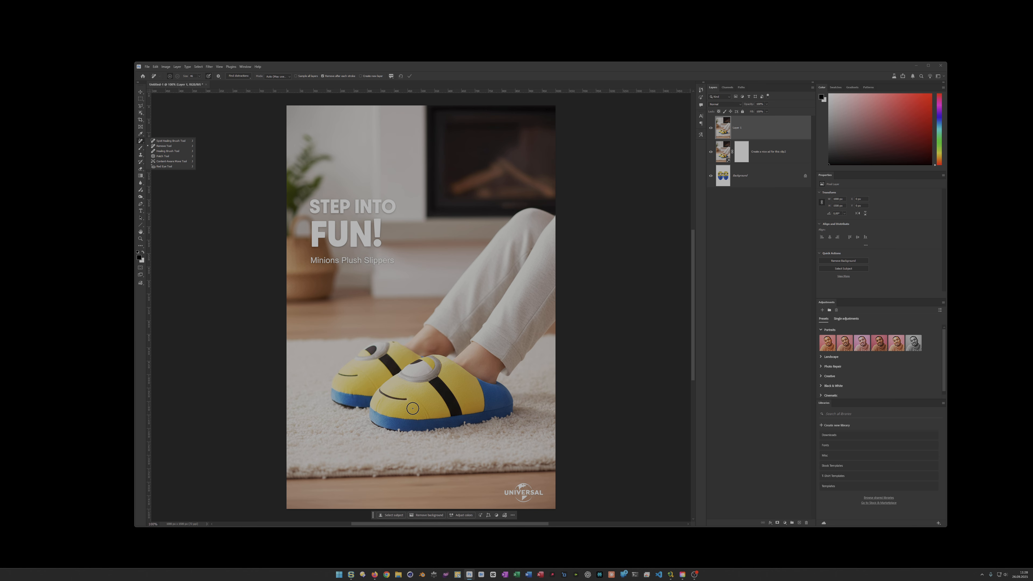
mouse_move(523, 486)
mouse_down()
mouse_move(506, 493)
mouse_move(539, 490)
mouse_move(524, 491)
mouse_up()
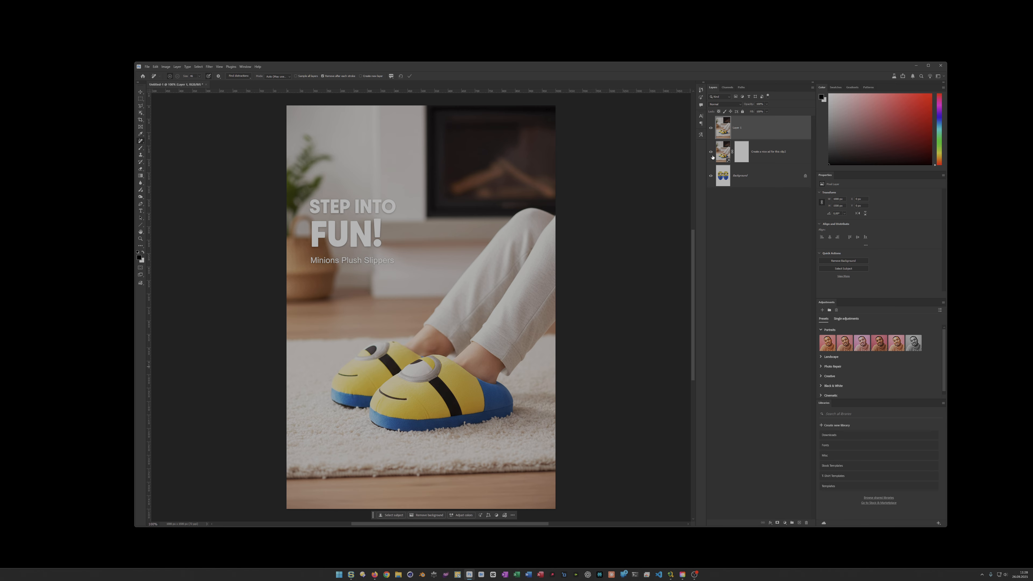
- Hide both ad layers and run Generative Fill on the full Background with the prompt "Create a nice ad for this slippers"
click(711, 128)
click(723, 185)
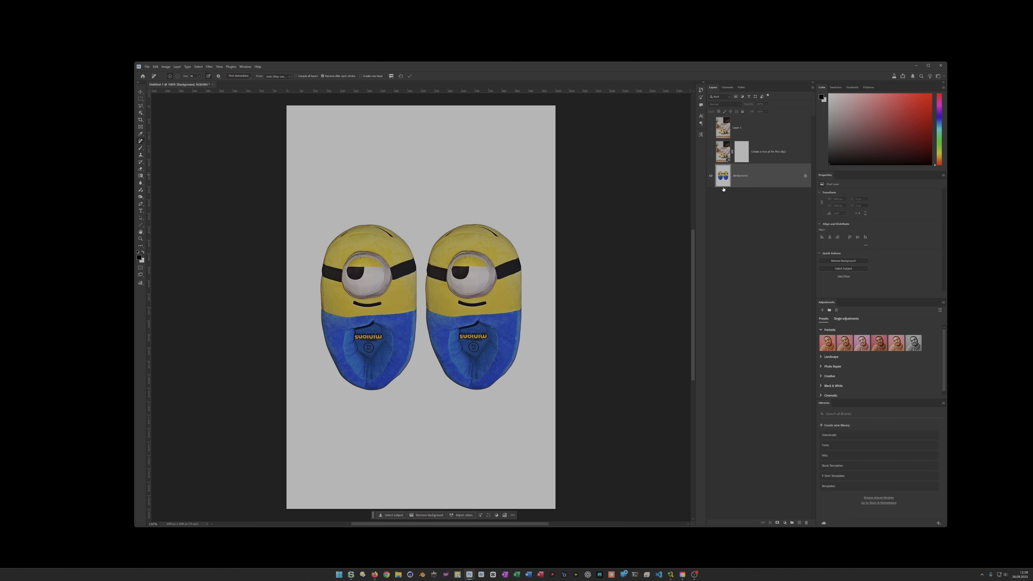
key(ctrl+a)
click(398, 514)
key(Return)
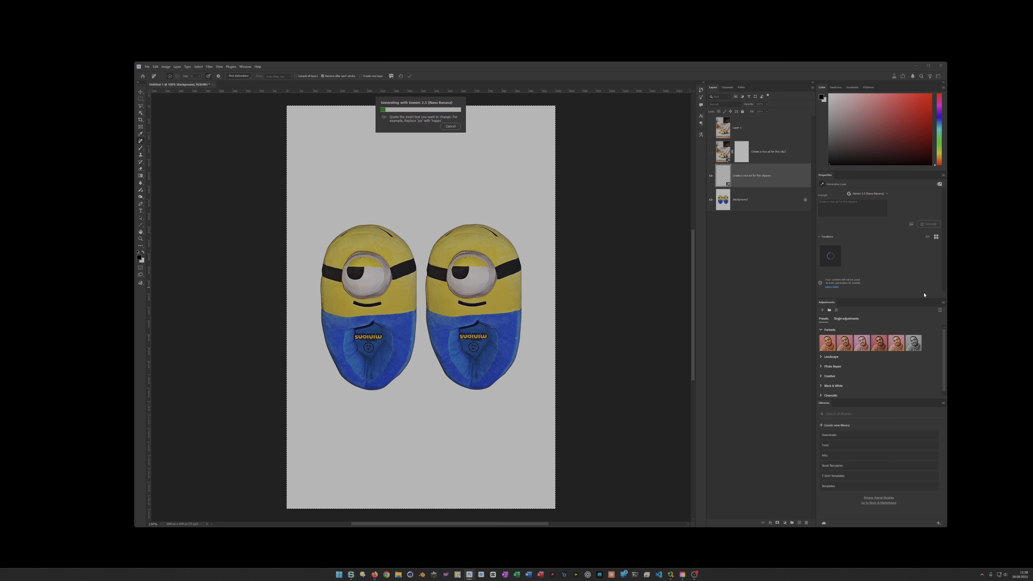